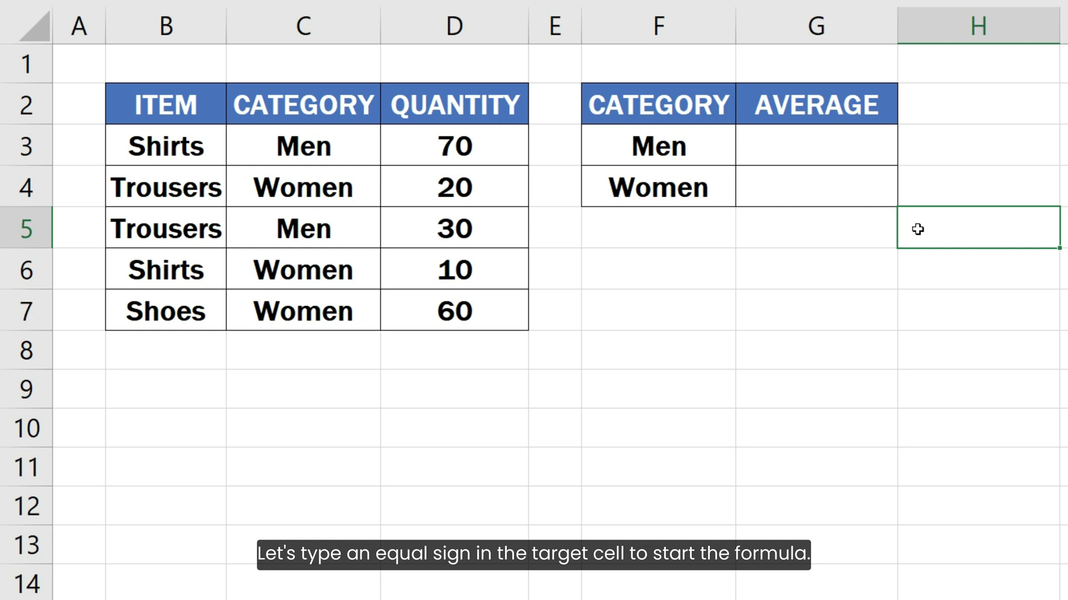
Enter =AVERAGEIF(C3:C7, "Men", D3:D7) in G3 to average the Men quantities, showing 50.
left_click(851, 153)
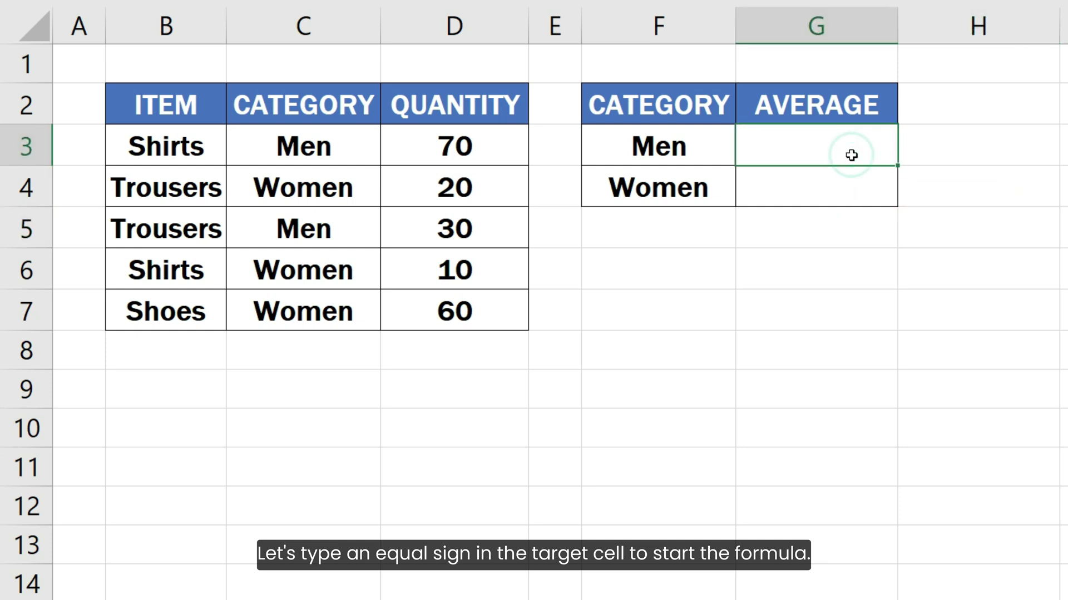
type("=AVERAGE")
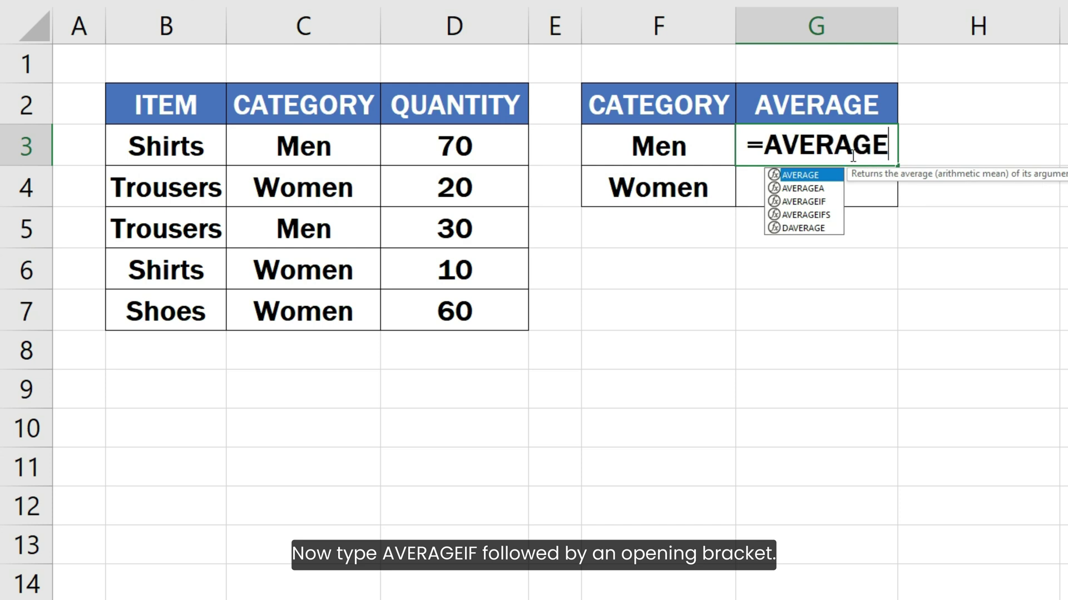
type("IF(")
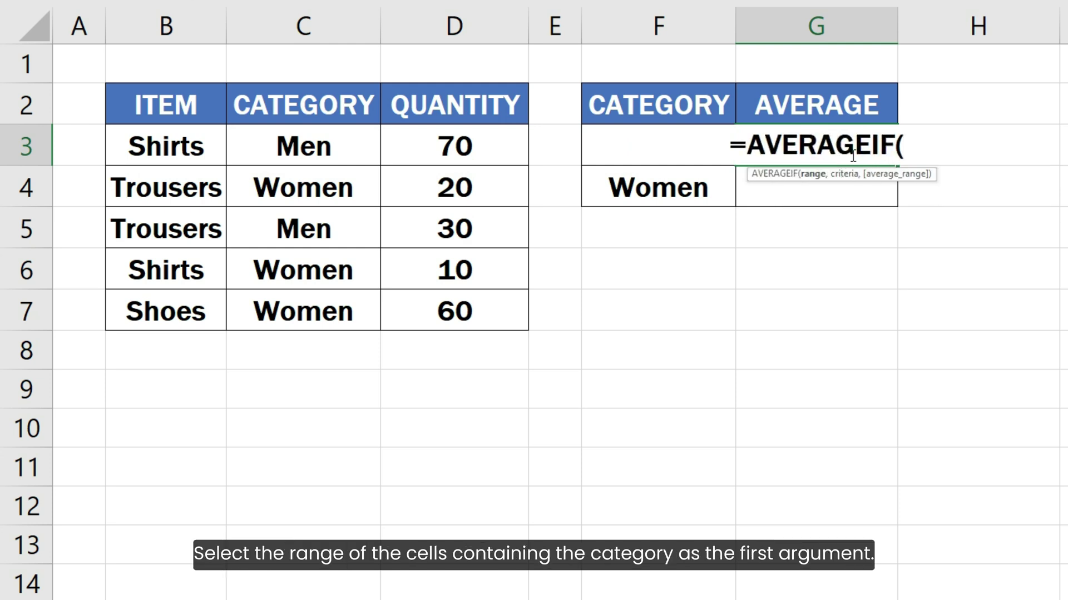
left_click_drag(342, 154, 351, 332)
type(",")
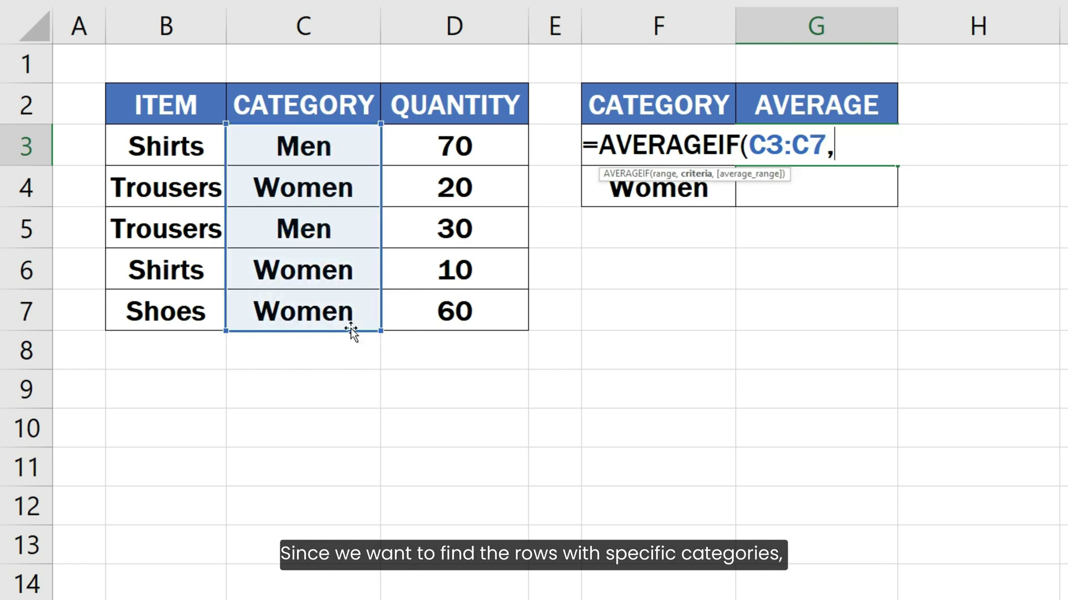
type(" \"Men")
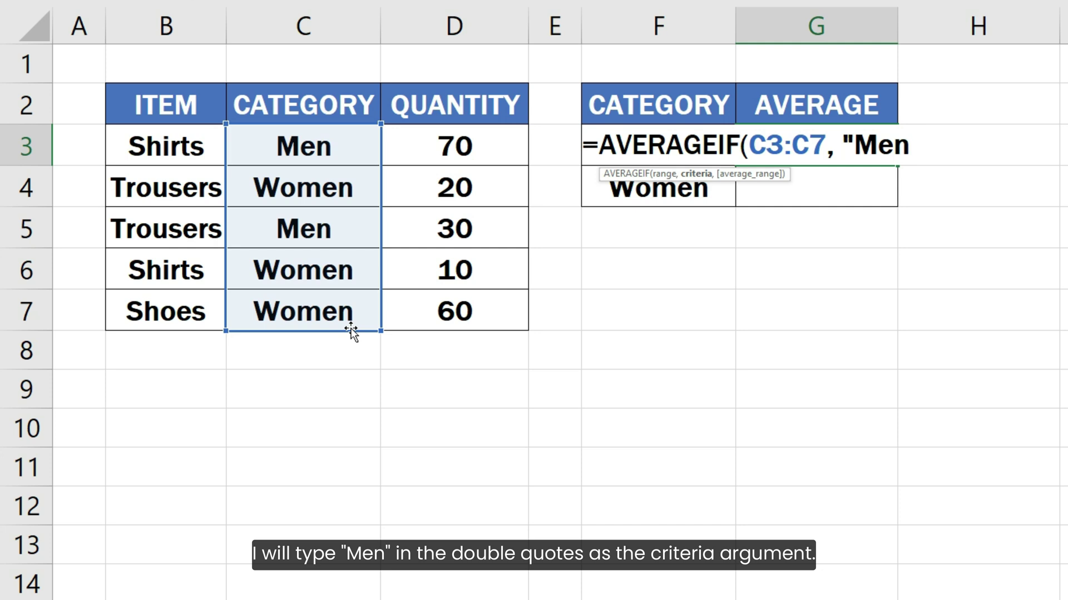
type("\"")
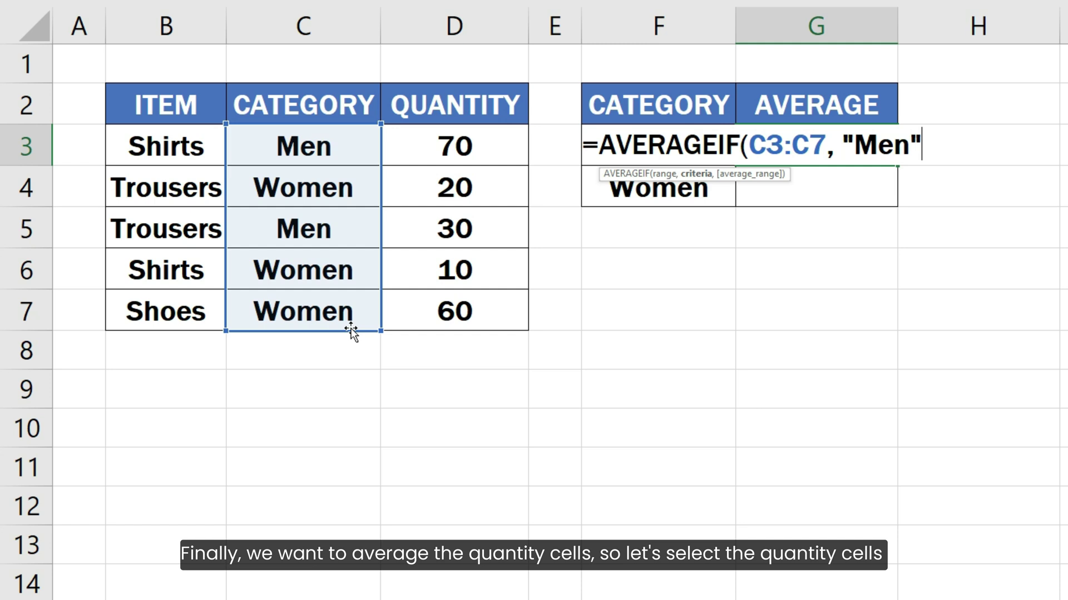
type(",")
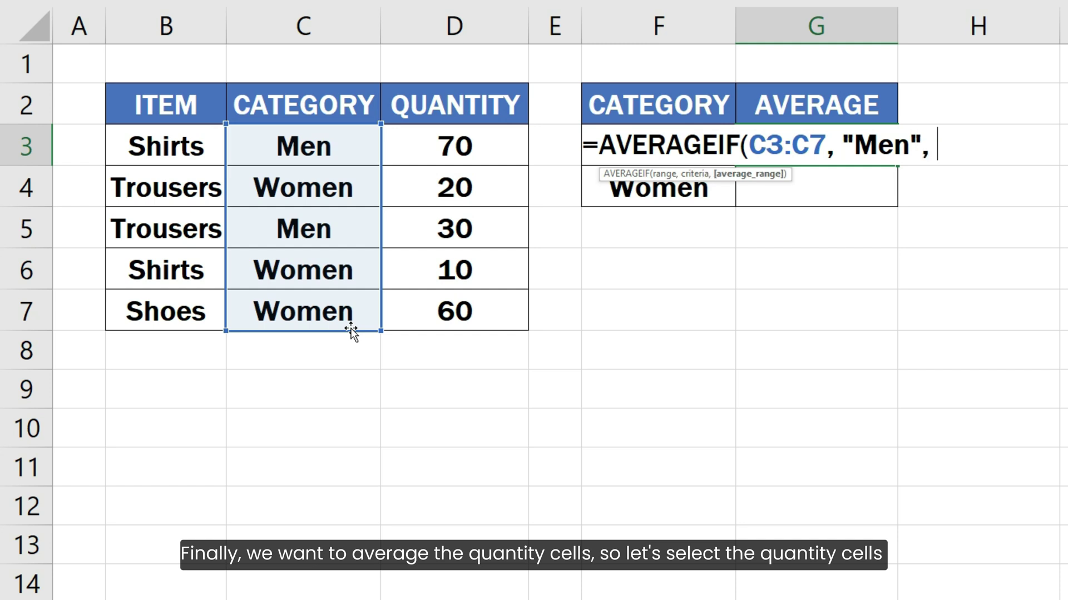
left_click_drag(454, 148, 469, 309)
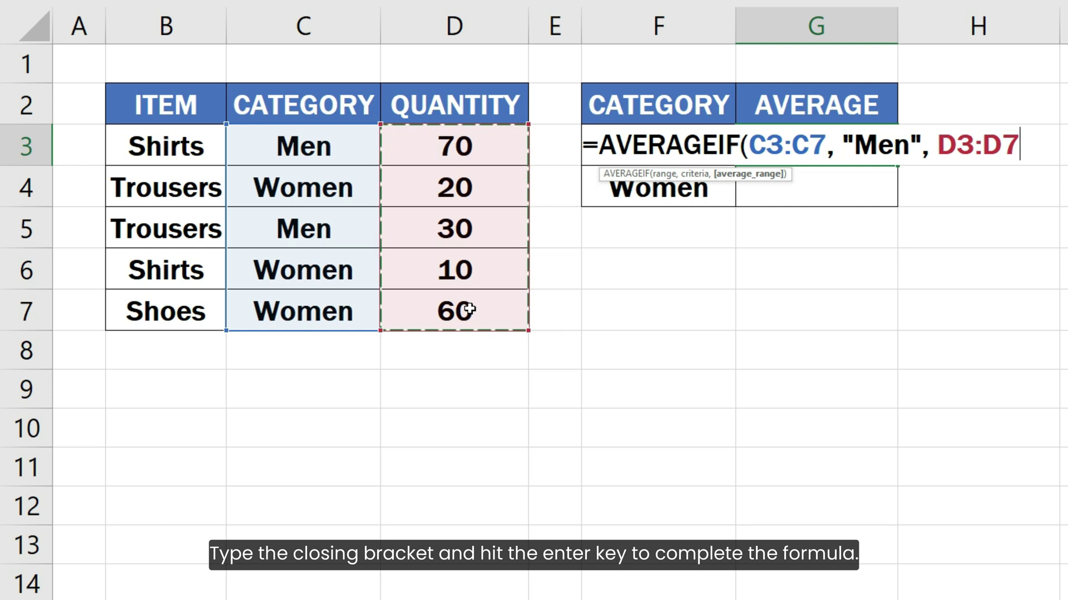
type(")")
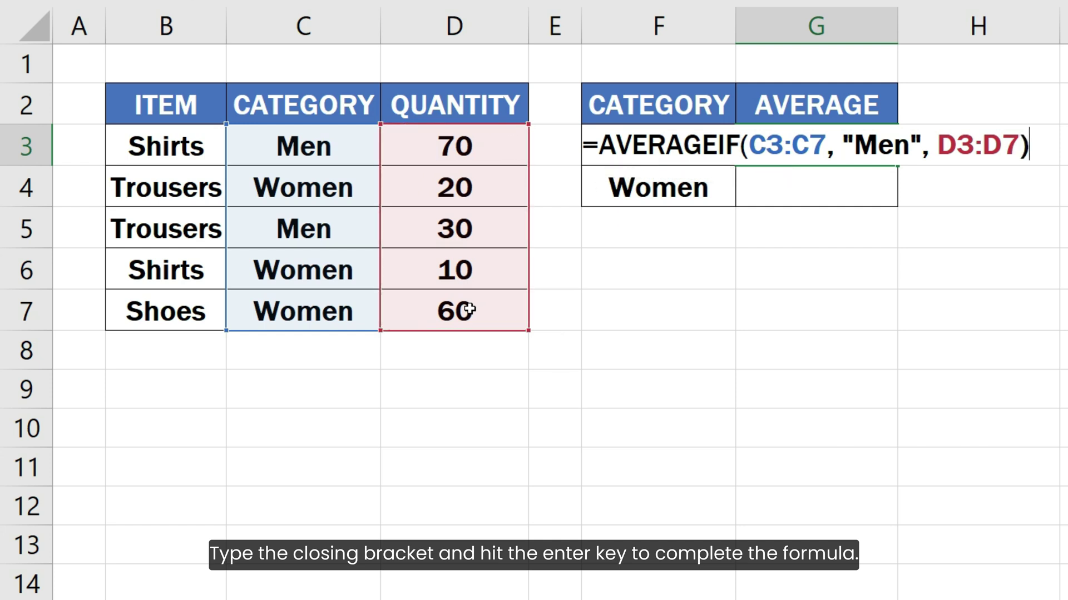
key("Return")
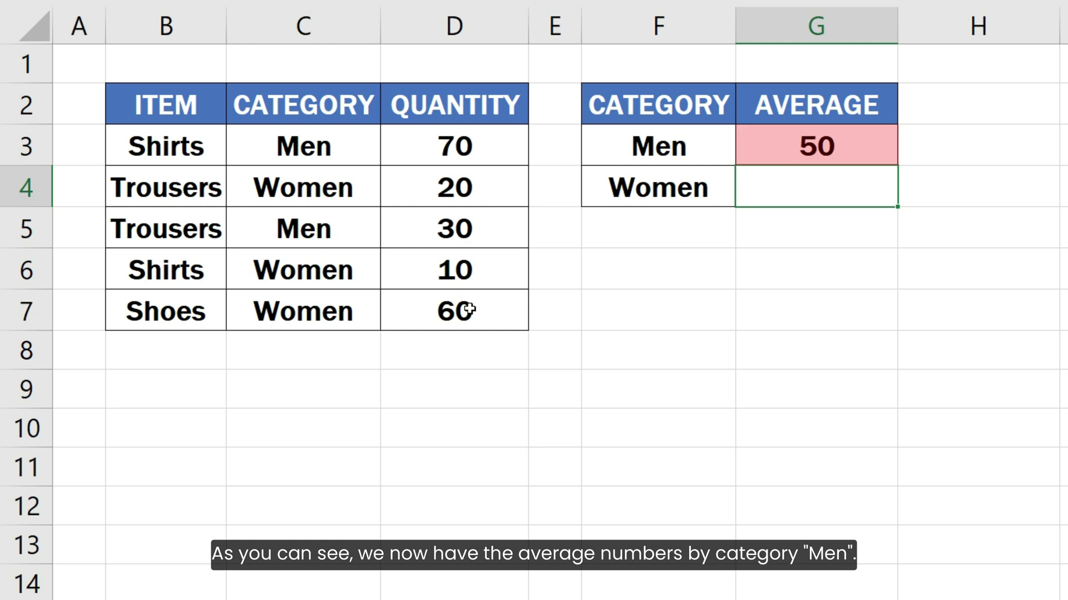
Edit G3's formula to replace the hardcoded "Men" criterion with cell F3.
key("Up")
key("F2")
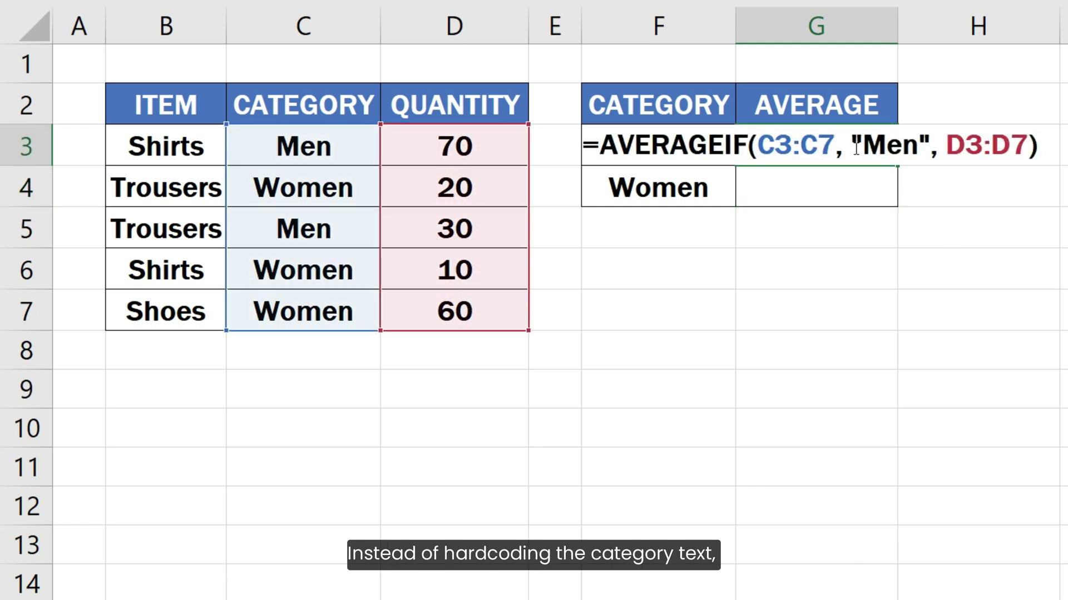
left_click_drag(856, 147, 932, 146)
type("F3")
left_click(1017, 143)
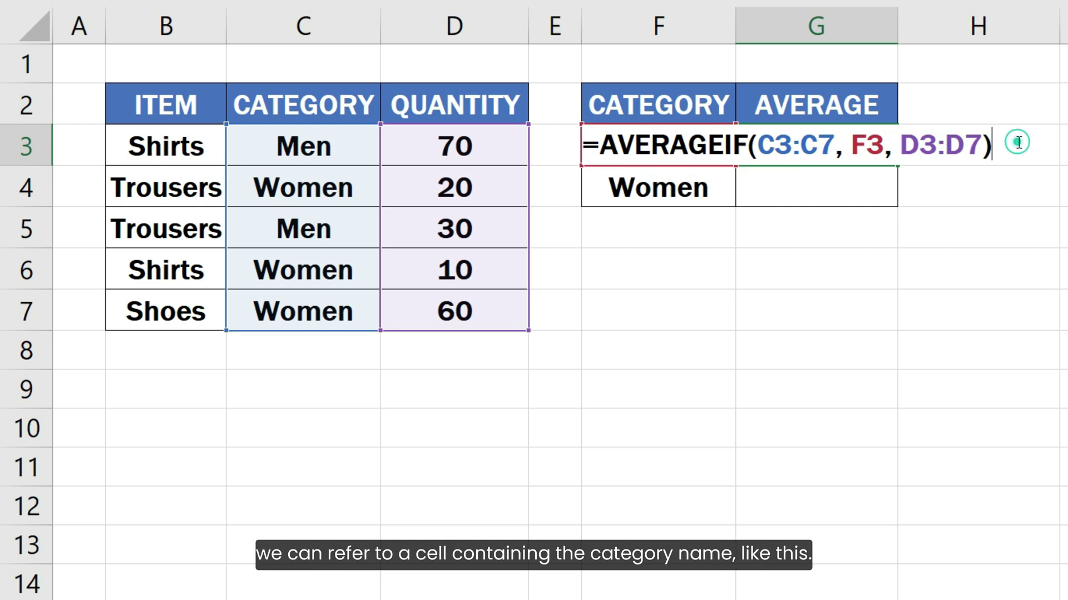
key("Return")
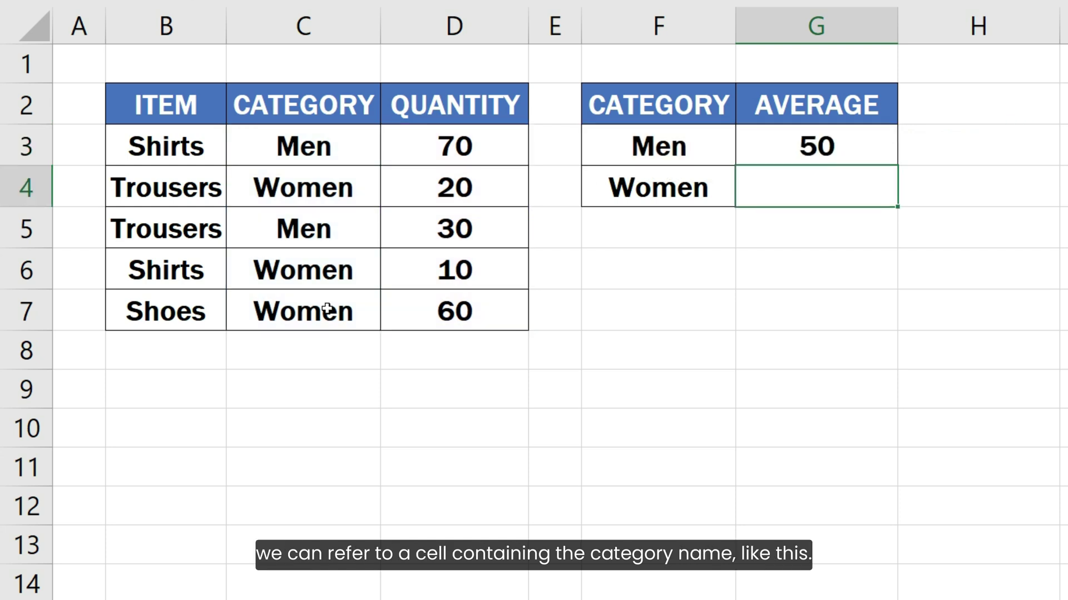
Enter =AVERAGEIF(C3:C7, F4, D3:D7) in G4 for the Women average of 30.
type("=AVERAGEIF(")
left_click_drag(303, 146, 316, 298)
type(", F4,")
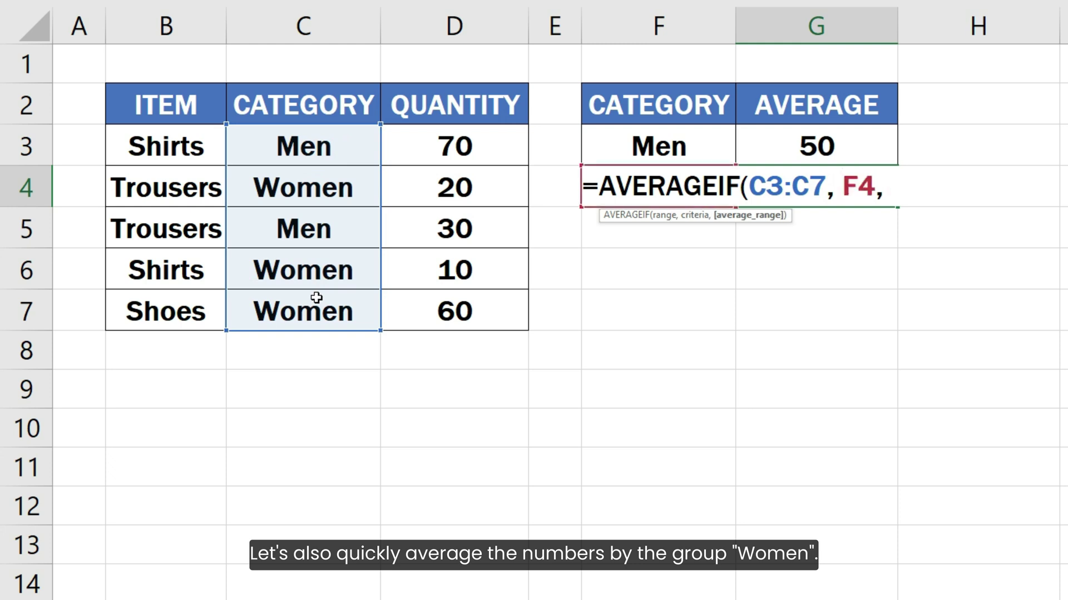
left_click_drag(439, 146, 438, 311)
type(")")
key("Return")
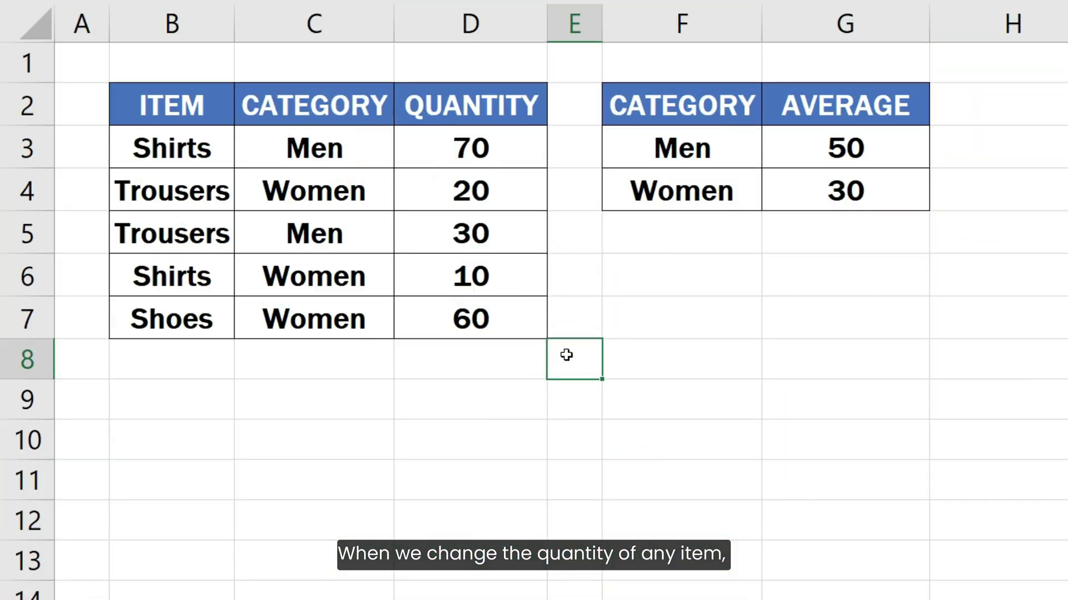
Change the Shoes quantity in D7 to 90.
left_click(533, 319)
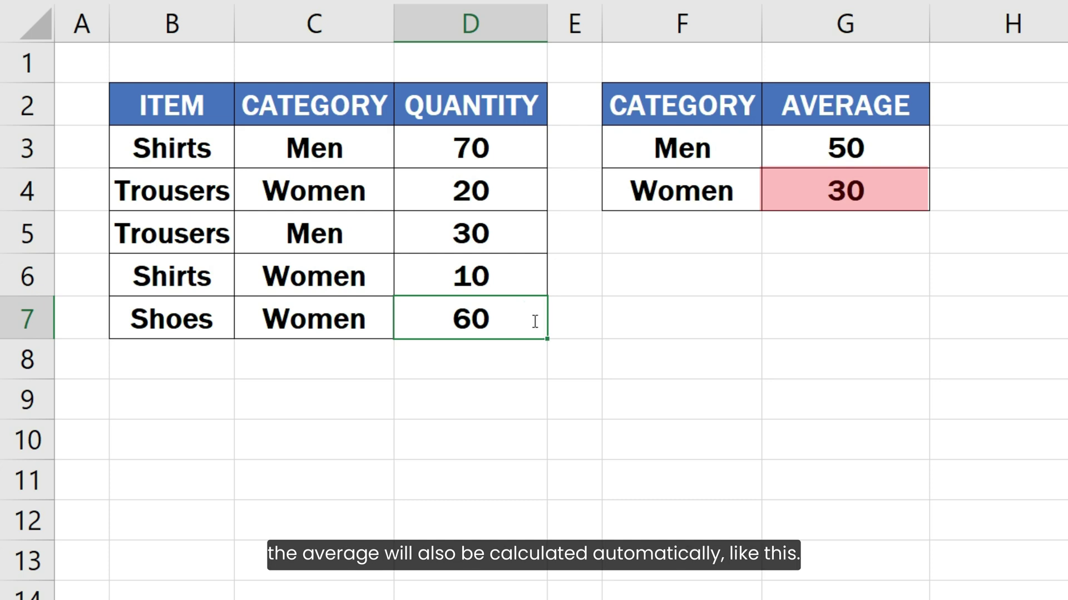
type("90")
key("Return")
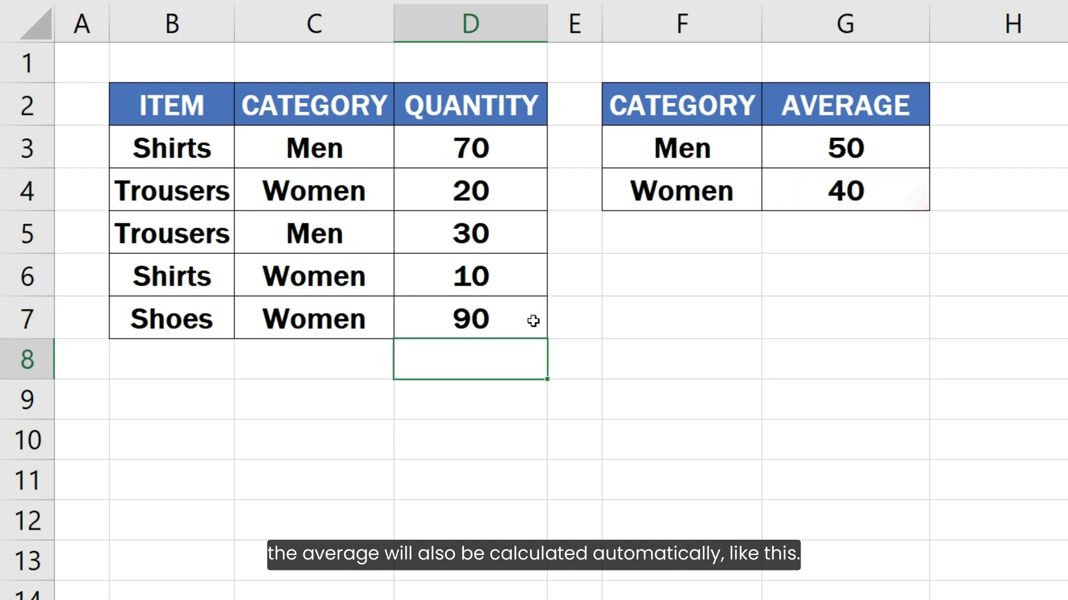
Copy the Shoes row B7:D7 into row 8.
left_click_drag(186, 323, 426, 320)
key("ctrl+c")
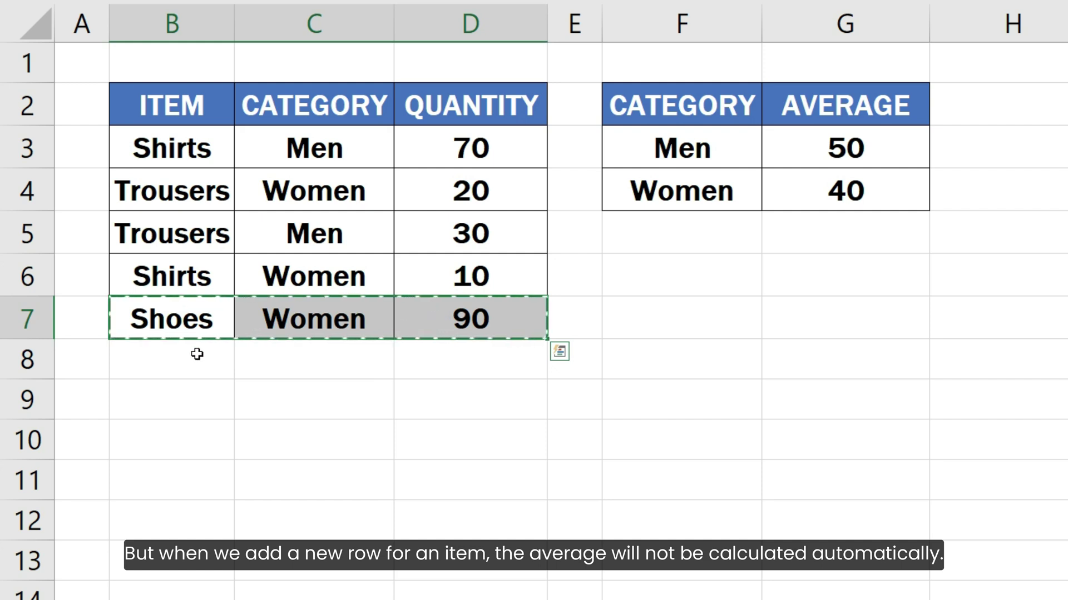
left_click(194, 354)
key("ctrl+v")
Set the new row 8 to category Men (copied from C5) with quantity 20.
left_click(309, 242)
key("ctrl+c")
left_click(317, 362)
key("ctrl+v")
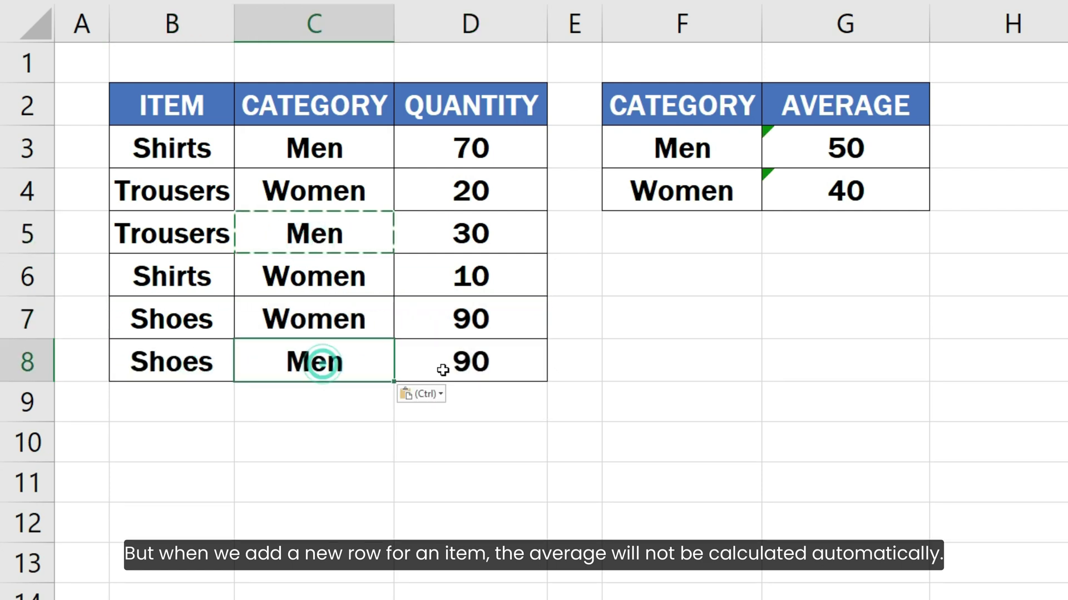
left_click(441, 363)
type("20")
key("Return")
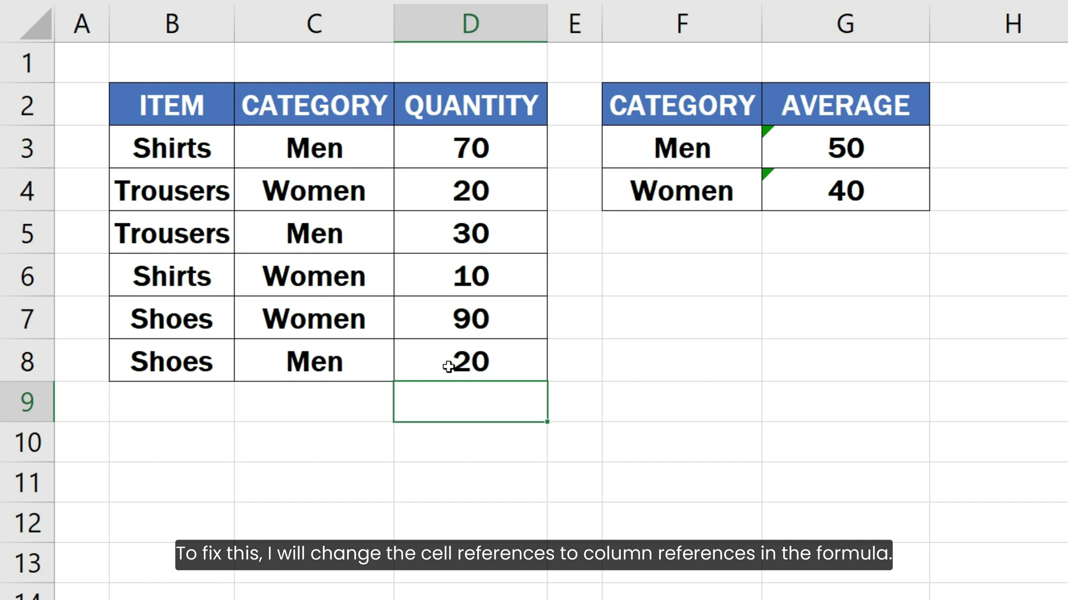
Change G3's ranges from C3:C7 and D3:D7 to whole columns C:C and D:D.
double_click(813, 150)
left_click(803, 148)
key("BackSpace")
left_click(836, 148)
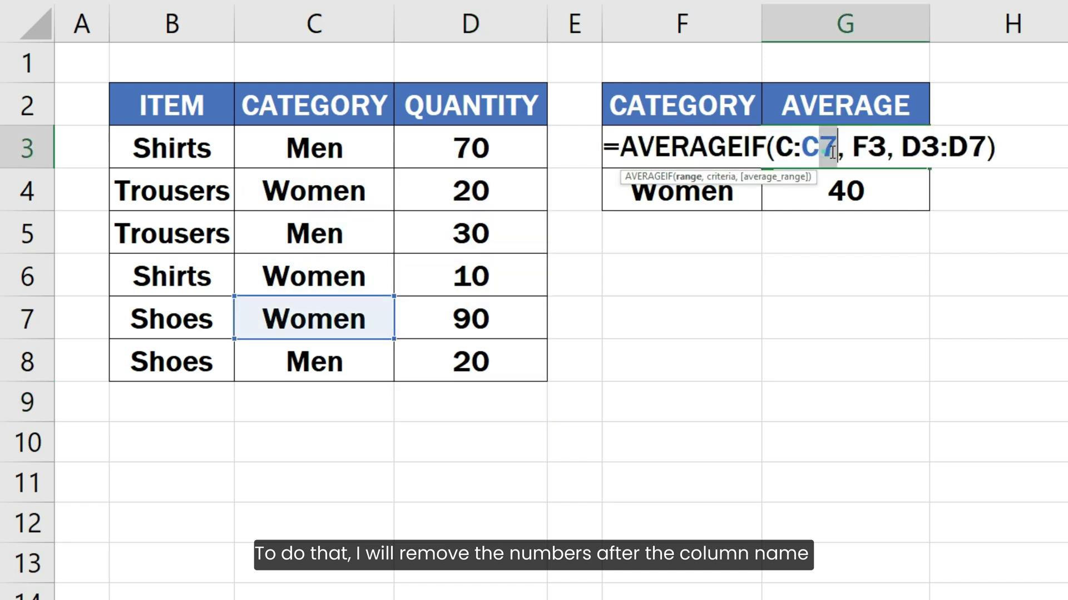
key("BackSpace")
left_click(921, 147)
key("BackSpace")
left_click(943, 148)
key("BackSpace")
key("Return")
Change G4's Women formula ranges to whole columns C:C and D:D.
double_click(851, 204)
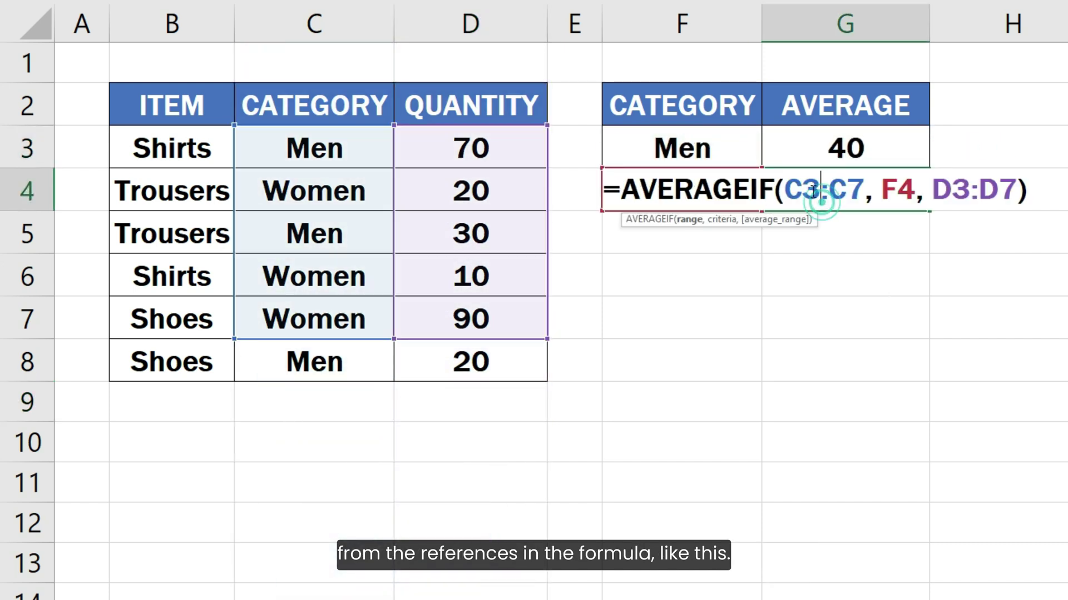
left_click(811, 189)
key("BackSpace")
left_click(843, 190)
key("BackSpace")
left_click(928, 190)
key("BackSpace")
left_click(959, 190)
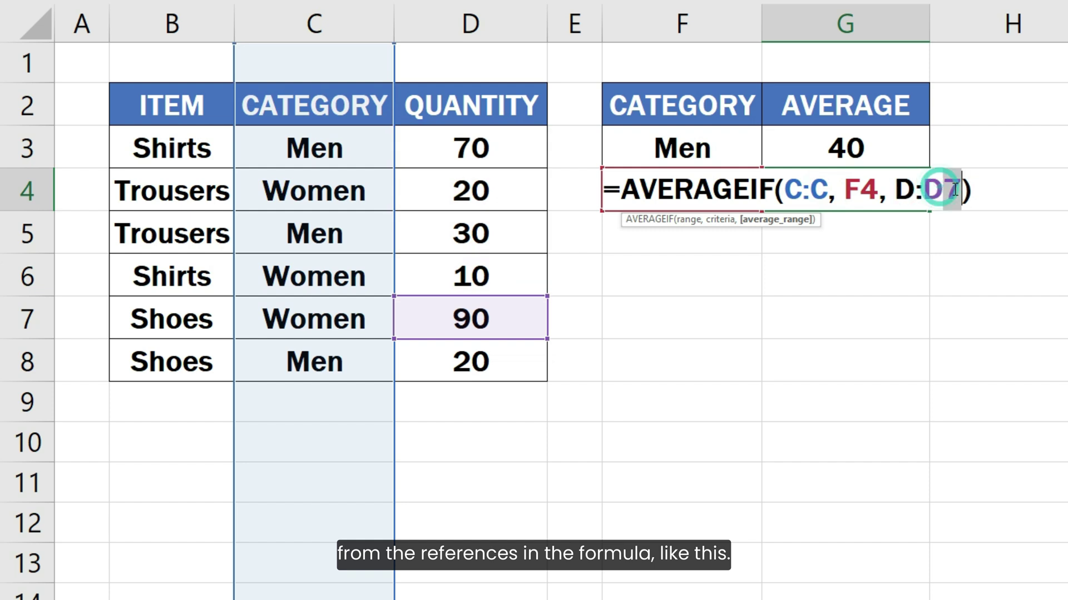
key("BackSpace")
key("Return")
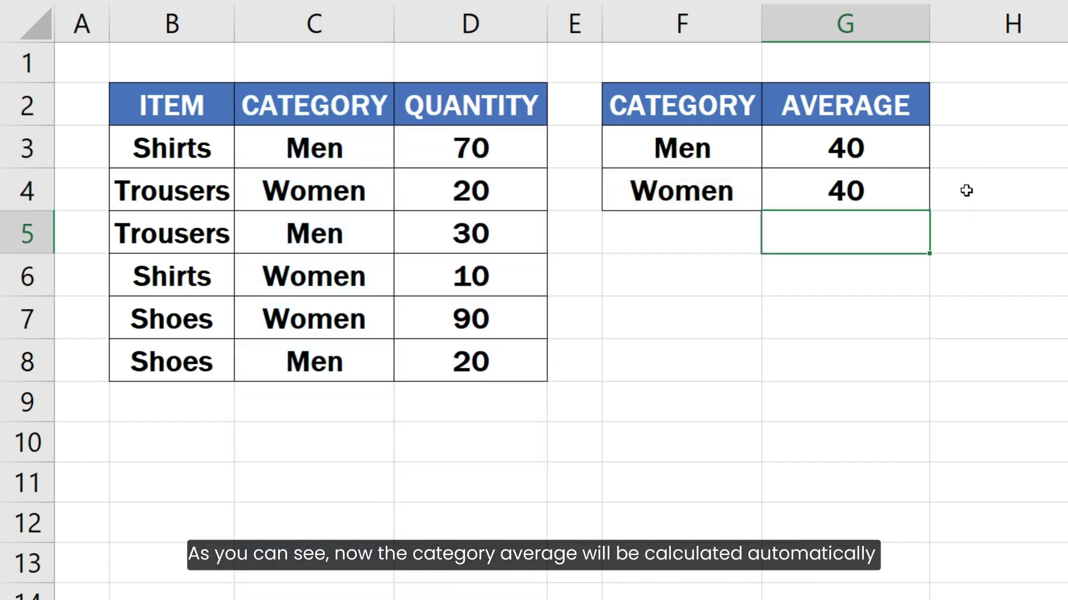
Copy the Shirts/Women row B6:D6 into row 9 and set its quantity to 40.
left_click_drag(225, 280, 469, 281)
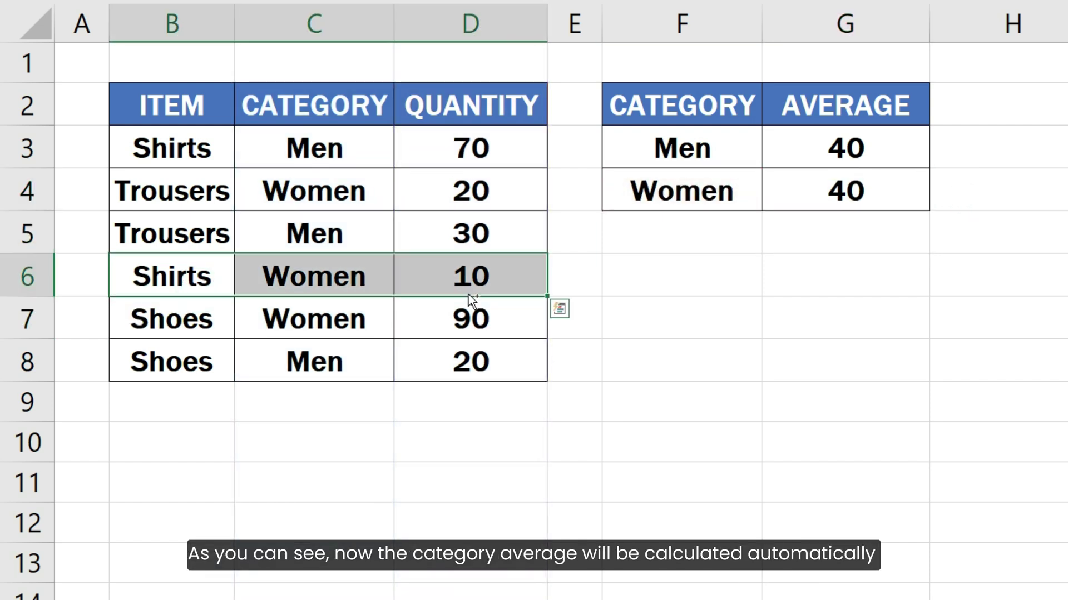
key("ctrl+c")
left_click(215, 402)
key("ctrl+v")
left_click(449, 409)
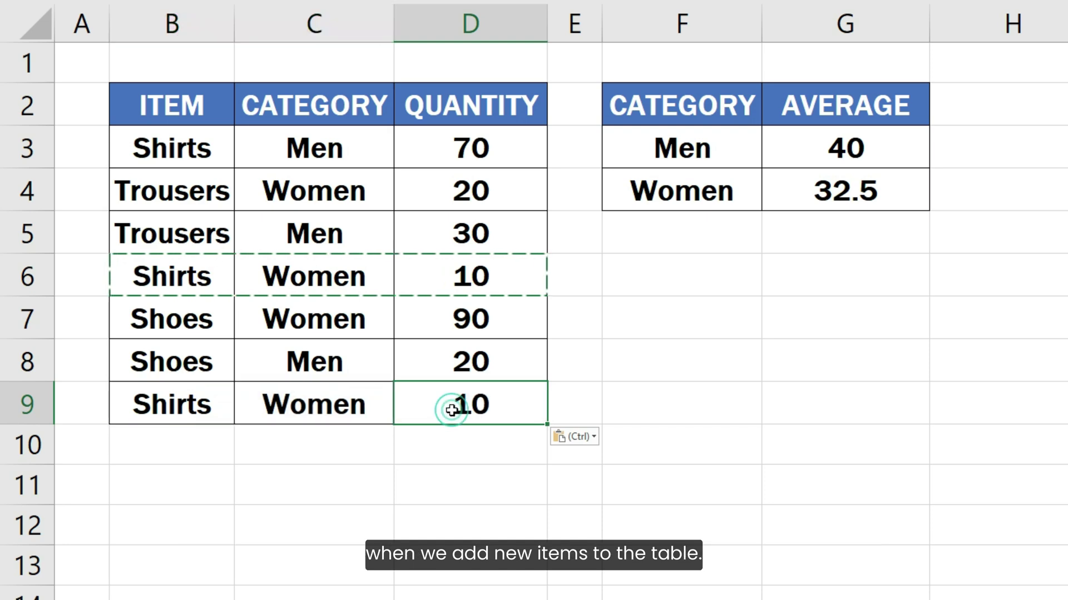
type("40")
key("Return")
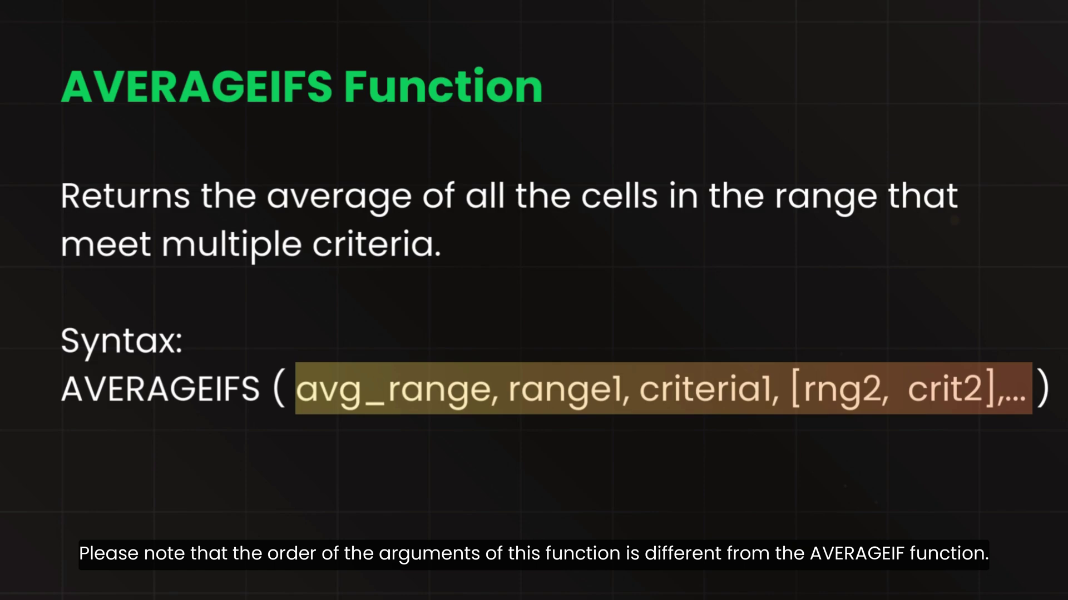
Enter =AVERAGEIFS(D3:D7, C3:C7, "Men") in G3, with D3:D7 as the average range.
left_click(863, 136)
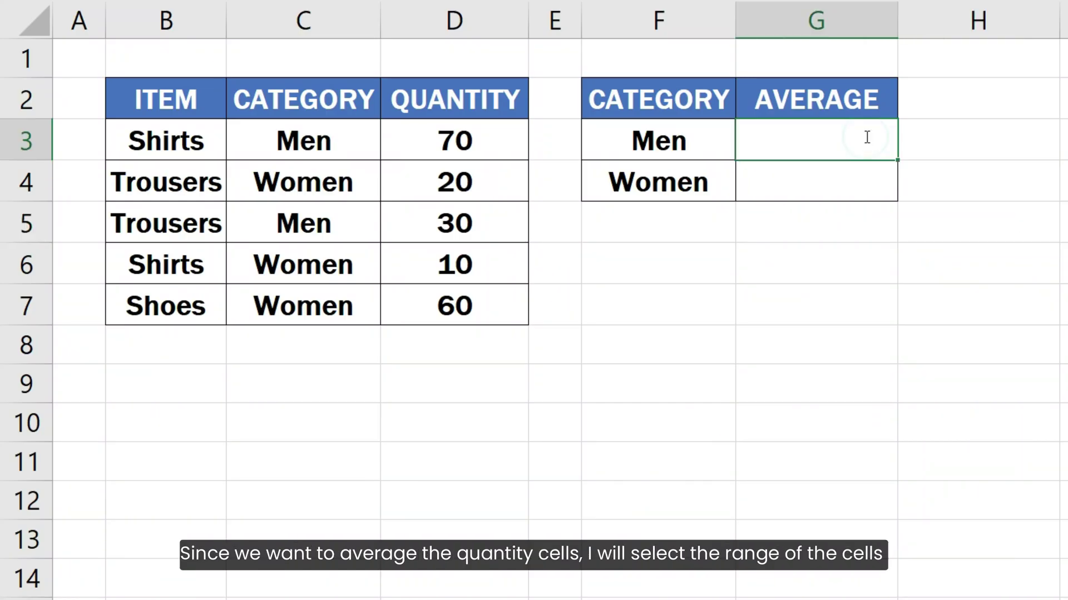
type("=AVERA")
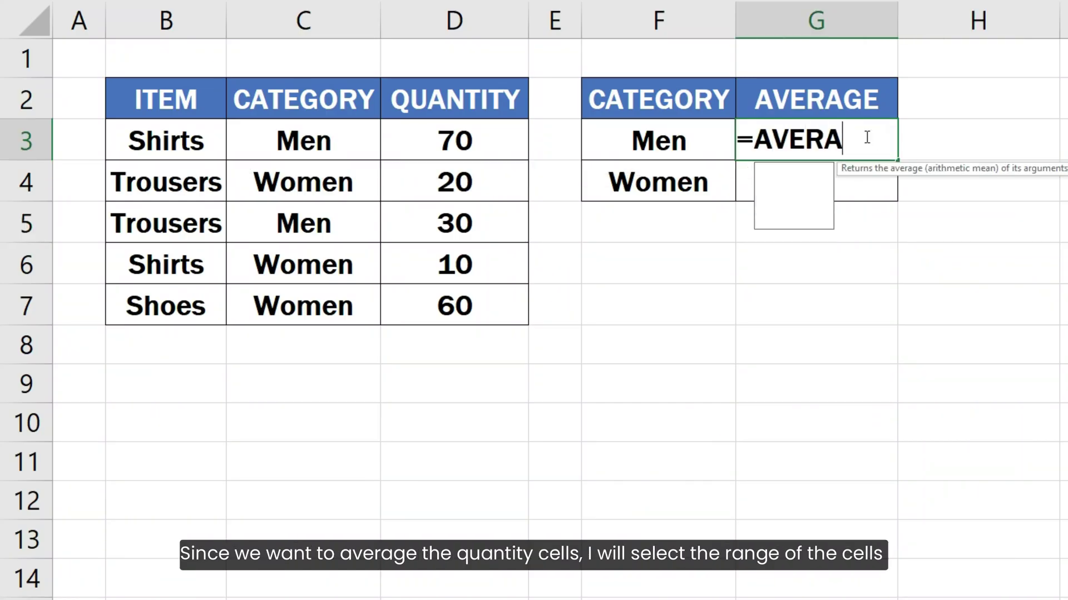
type("GEIFS(")
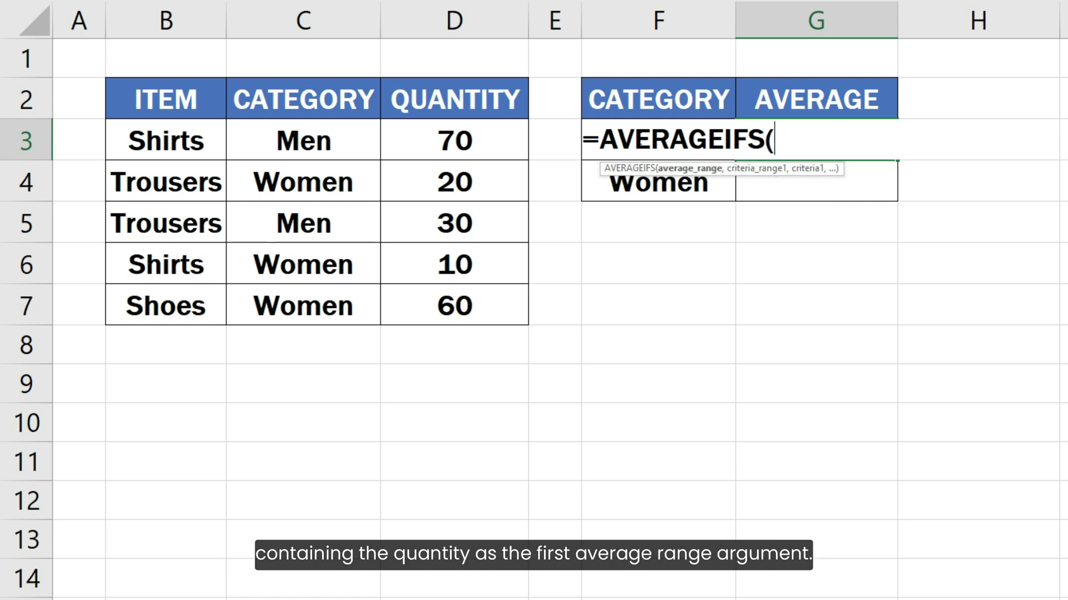
left_click_drag(472, 139, 481, 304)
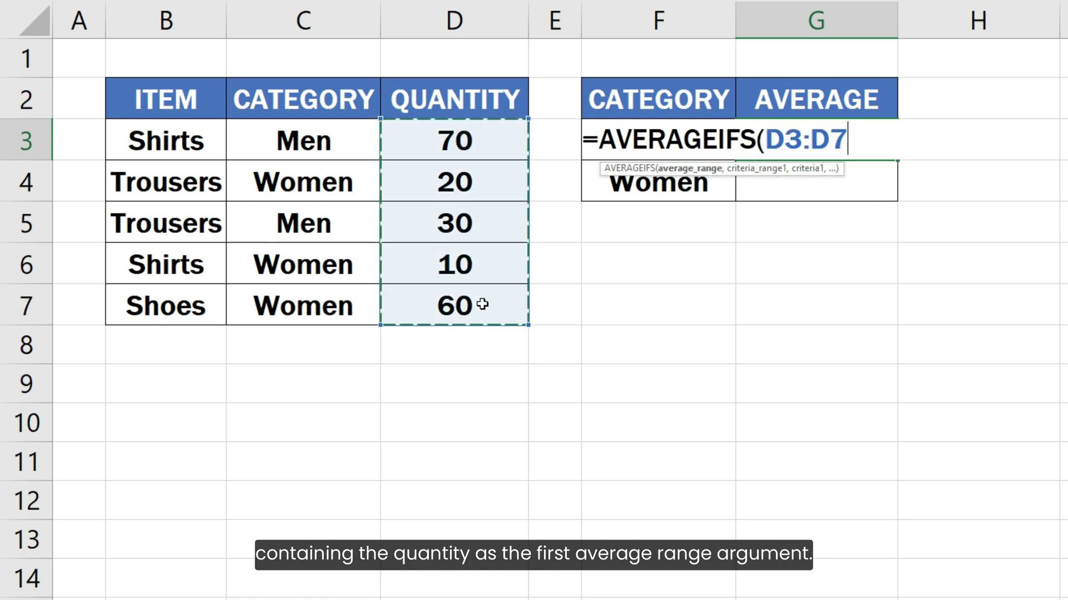
type(",")
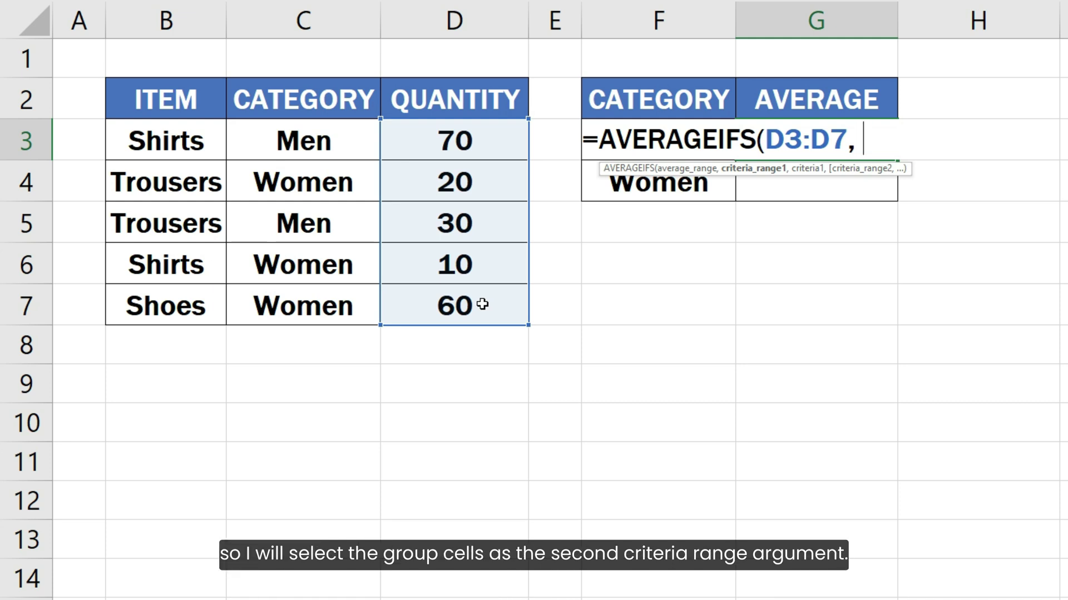
left_click_drag(347, 143, 358, 301)
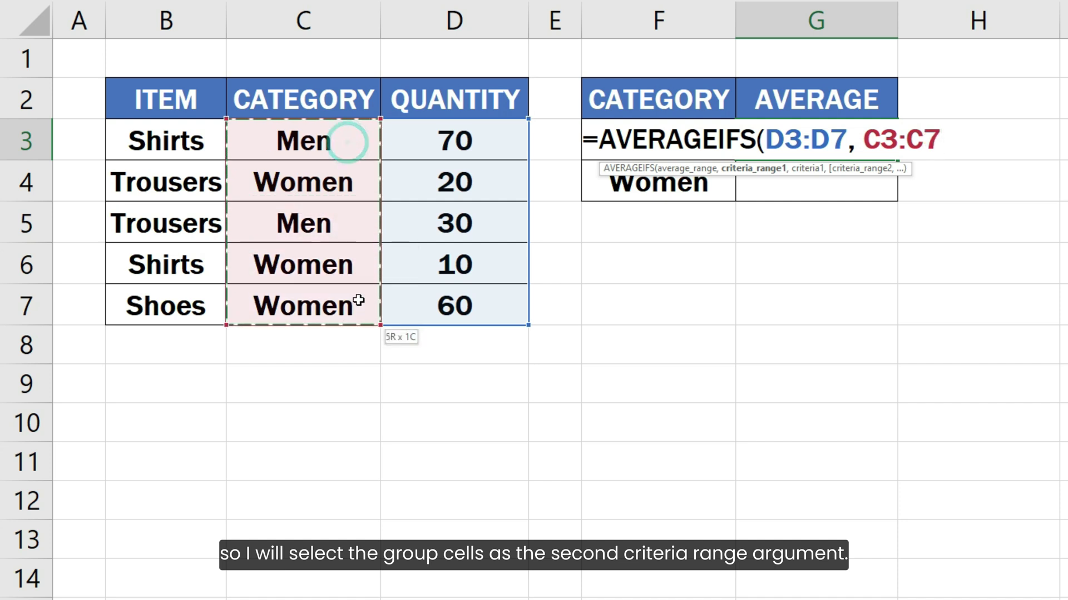
type(", ")
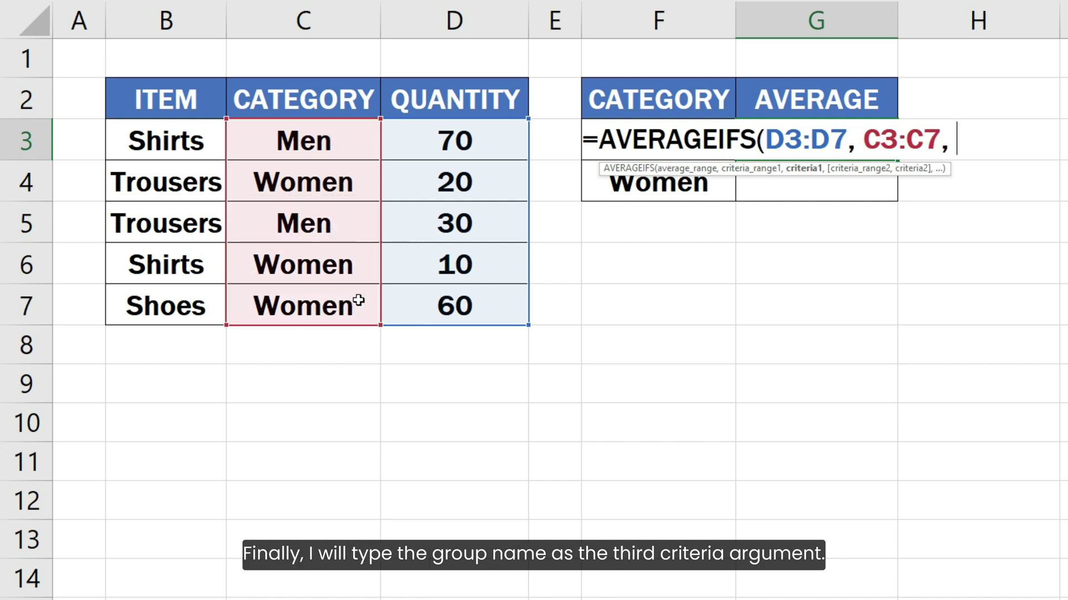
type("\"Men\"")
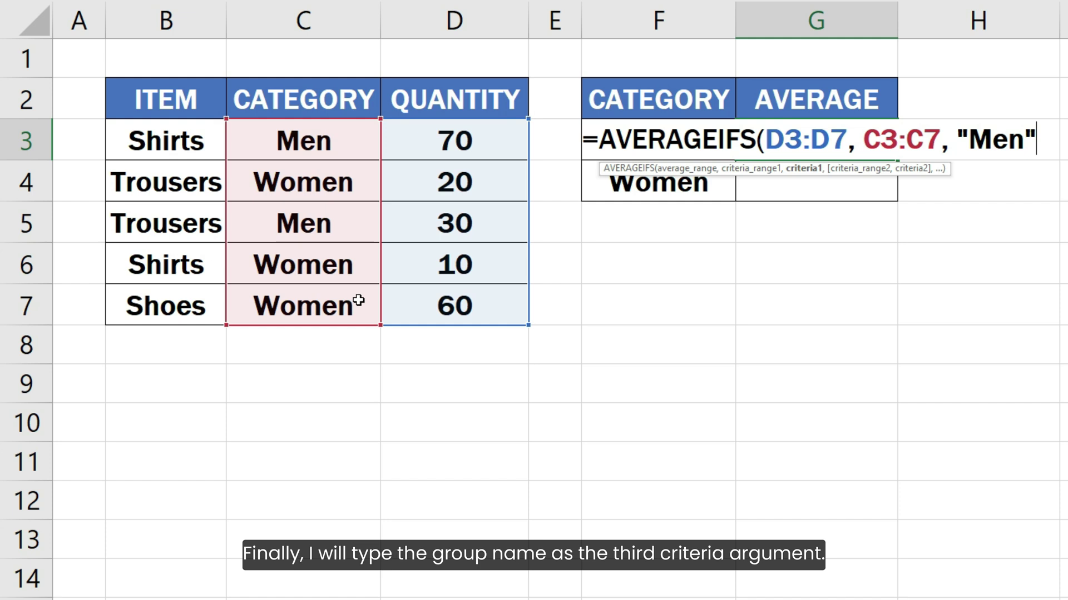
type(")")
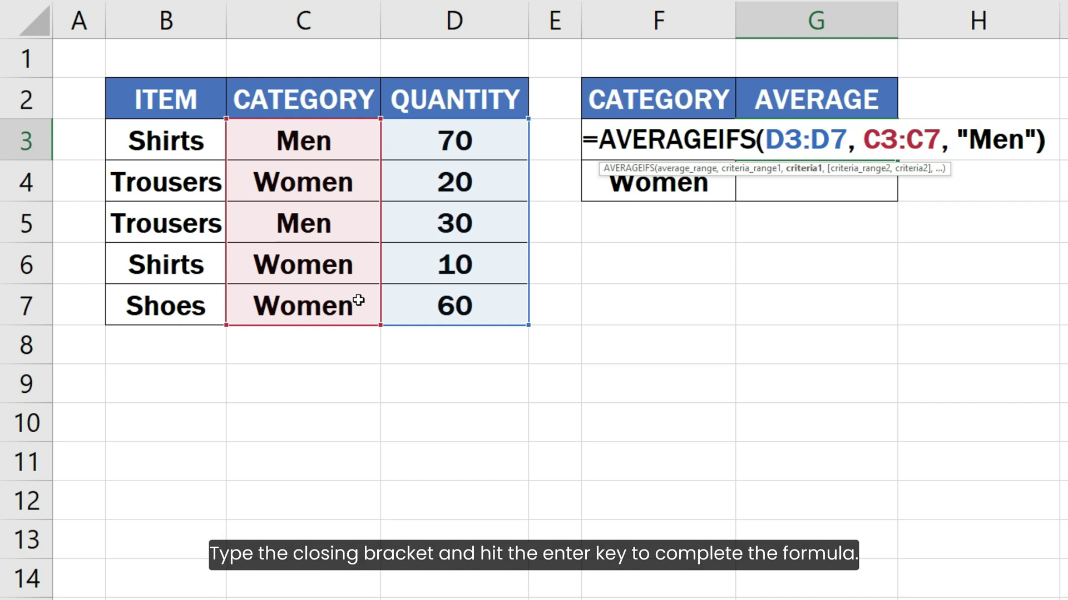